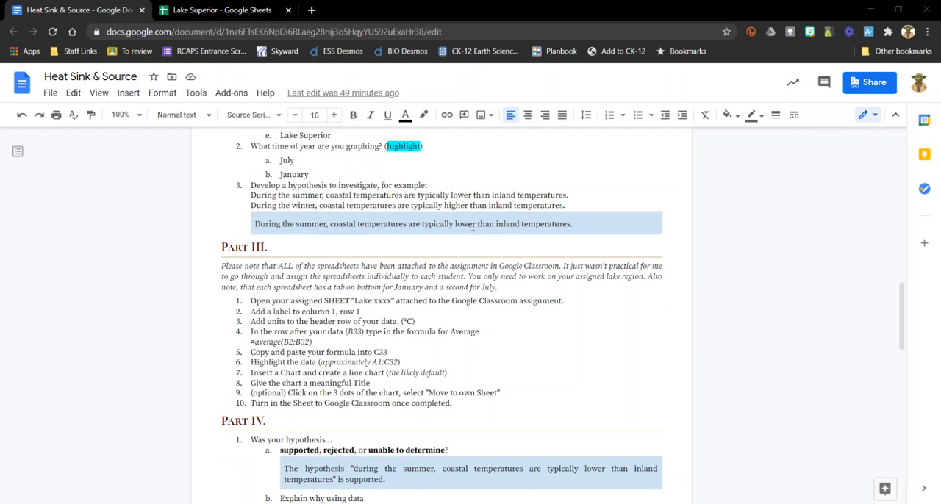
# - Review Parts II to IV of the Heat Sink & Source assignment and glance at the Lake Superior July data sheet
pyautogui.scroll(3, 456, 237)
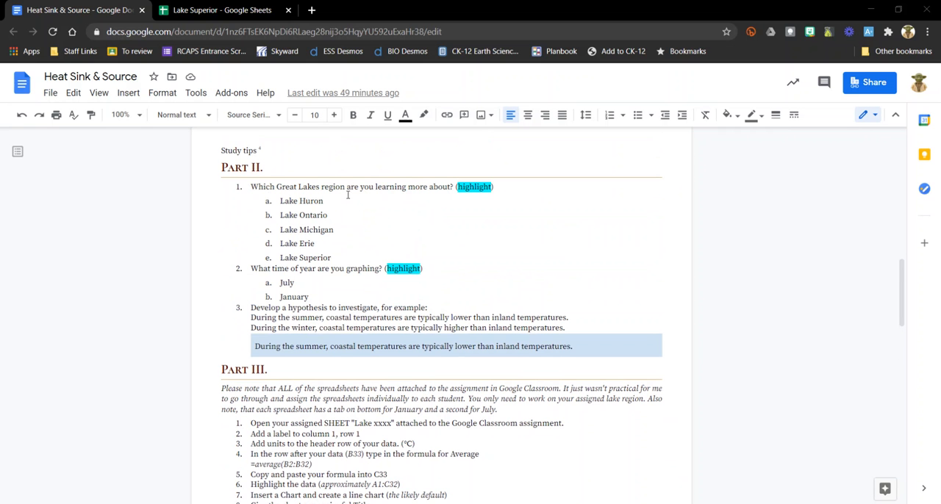
pyautogui.scroll(-1, 380, 216)
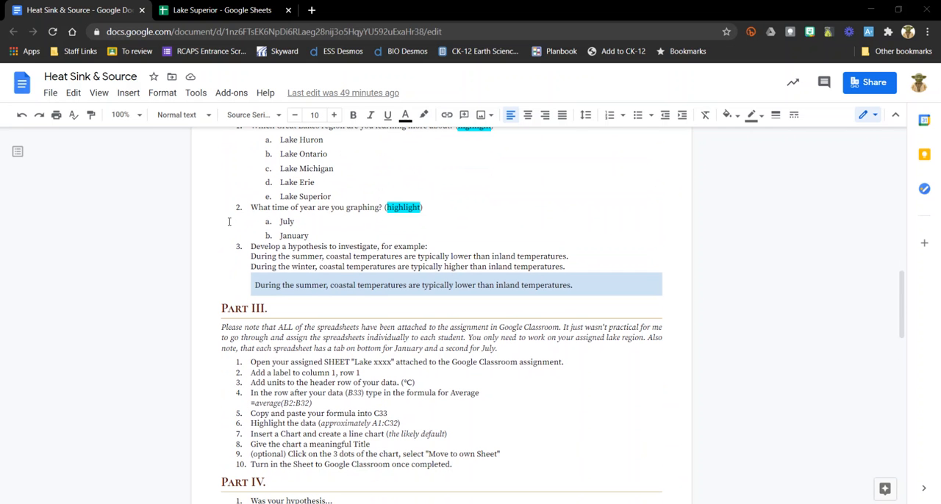
pyautogui.scroll(-4, 331, 220)
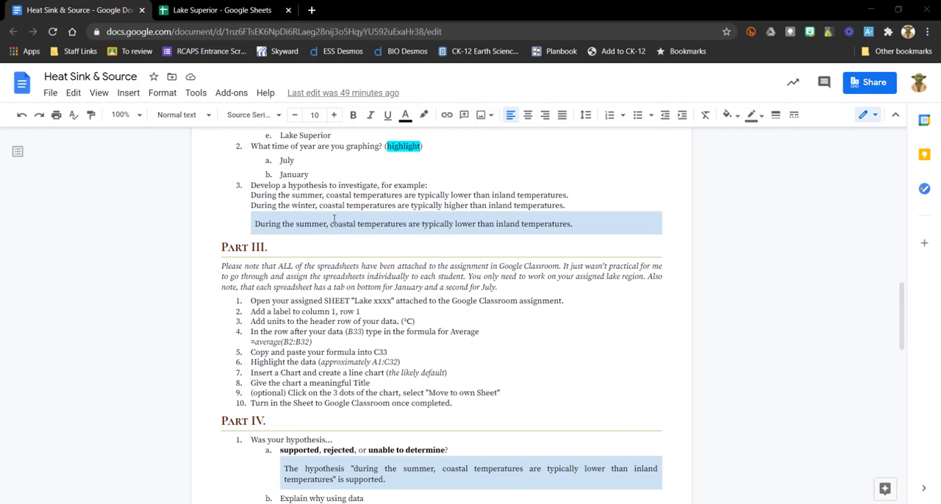
pyautogui.scroll(3, 334, 215)
pyautogui.scroll(-10, 518, 243)
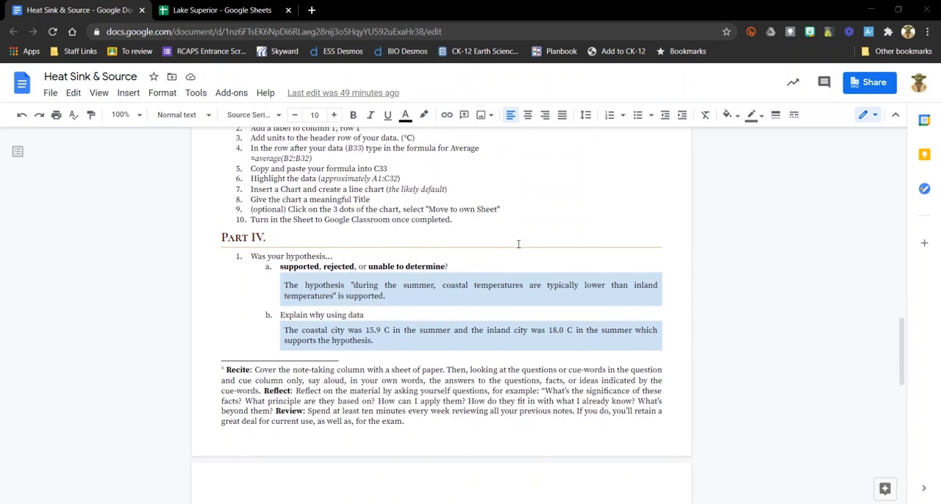
pyautogui.scroll(8, 513, 244)
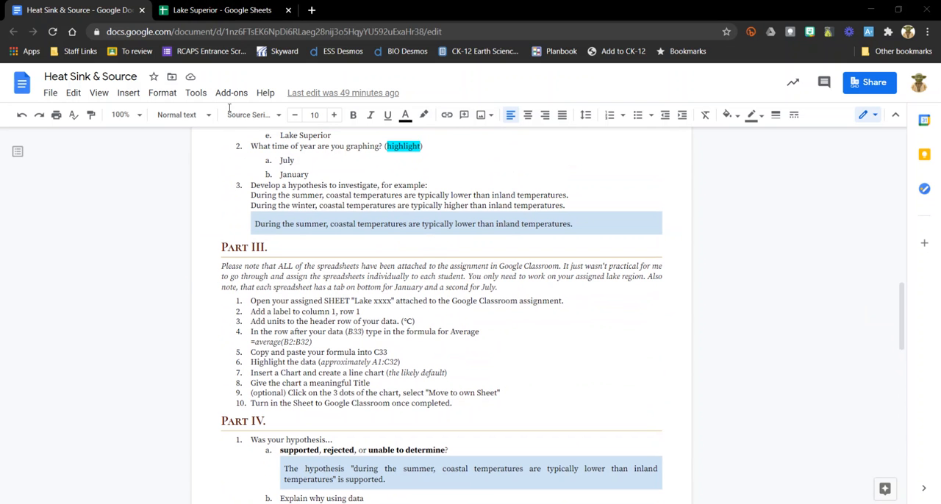
pyautogui.click(234, 11)
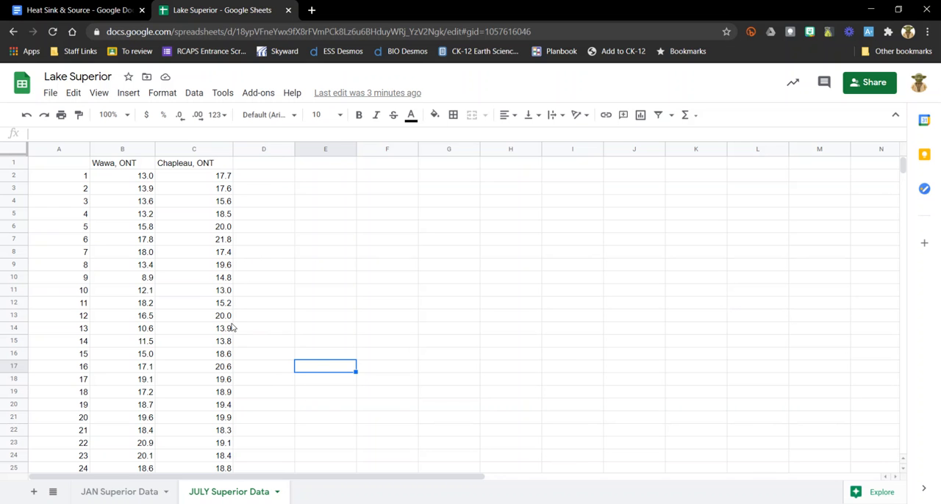
pyautogui.click(114, 13)
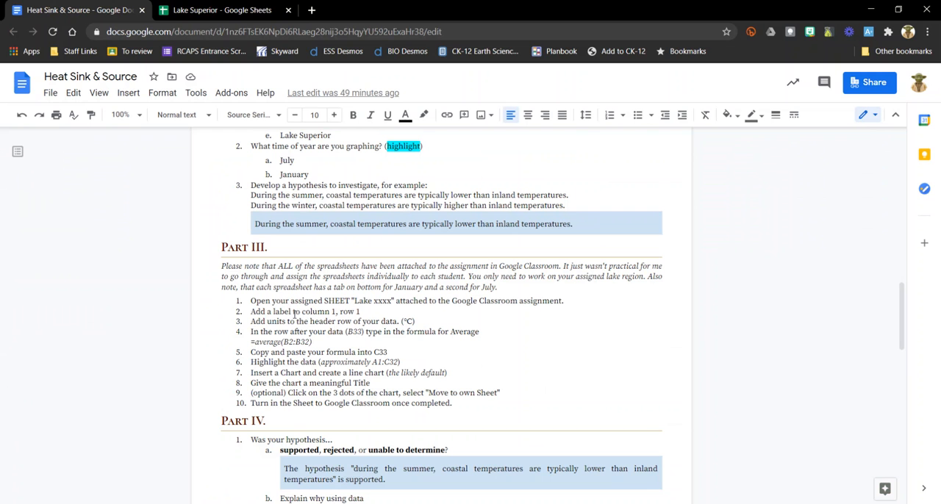
# - Switch to the Lake Superior spreadsheet and label cell A1 of the July data "July (Dates)"
pyautogui.click(228, 11)
pyautogui.click(68, 167)
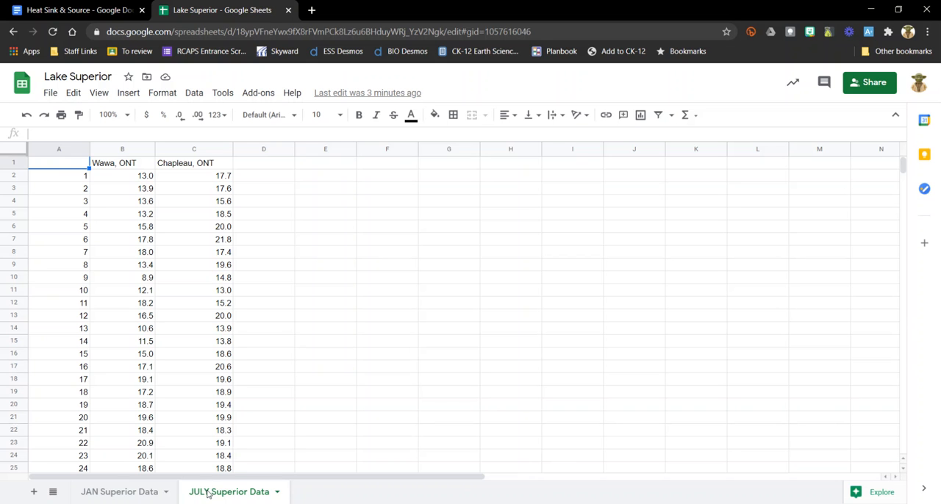
pyautogui.click(81, 177)
pyautogui.scroll(-4, 69, 216)
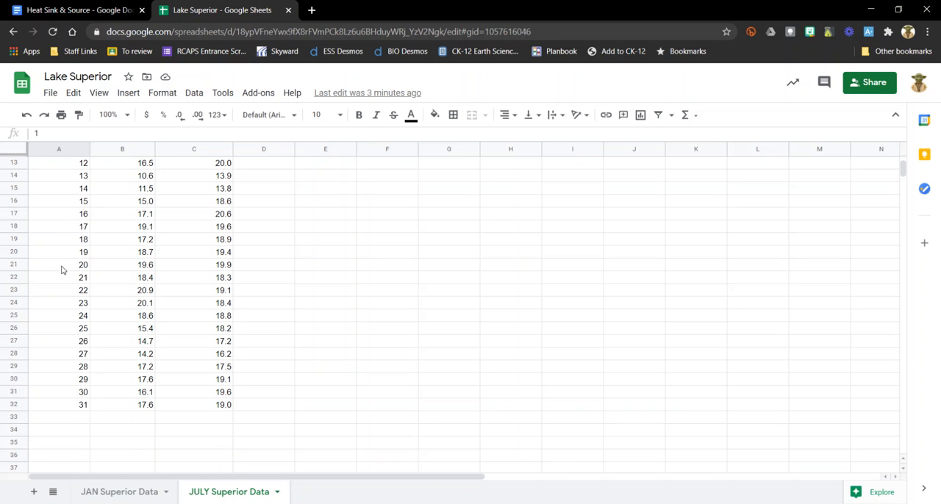
pyautogui.scroll(4, 55, 328)
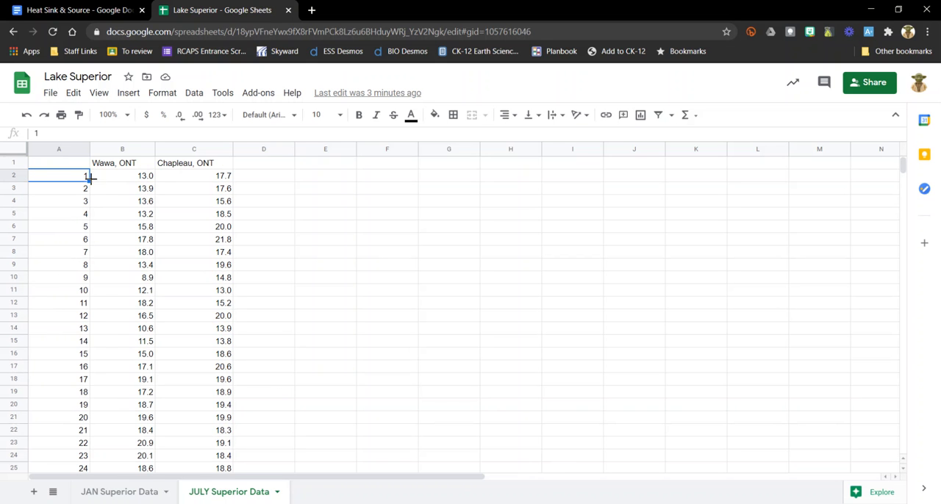
pyautogui.click(73, 166)
pyautogui.write('July (Dates')
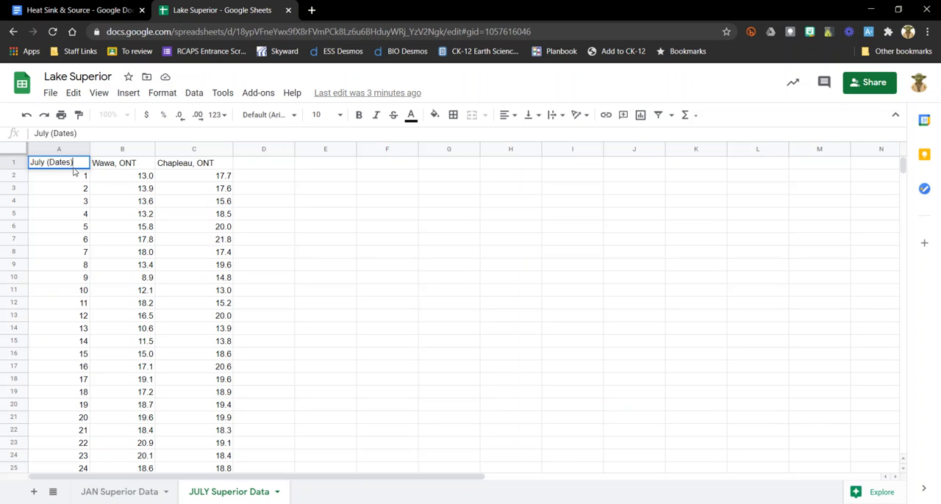
pyautogui.click(96, 183)
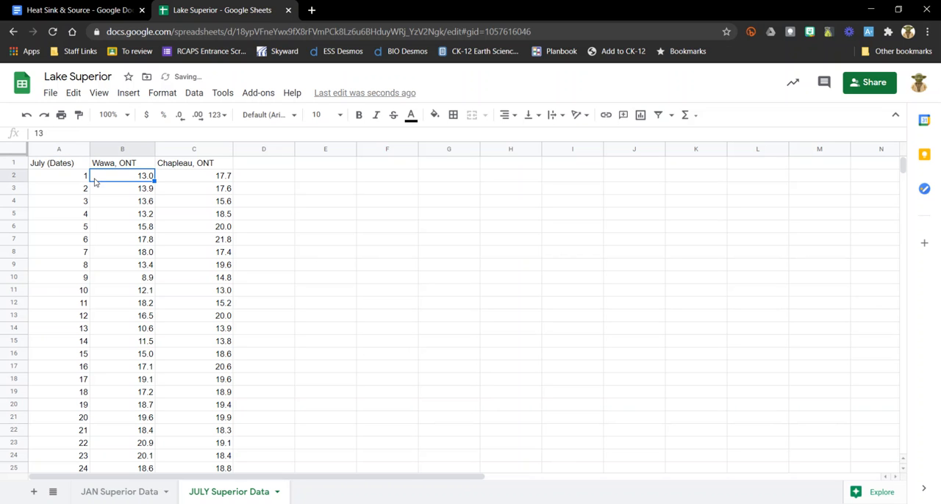
# - Copy "(°C)" from the Part III instructions in the Heat Sink & Source document and append it to the Wawa, ONT header in B1
pyautogui.click(120, 11)
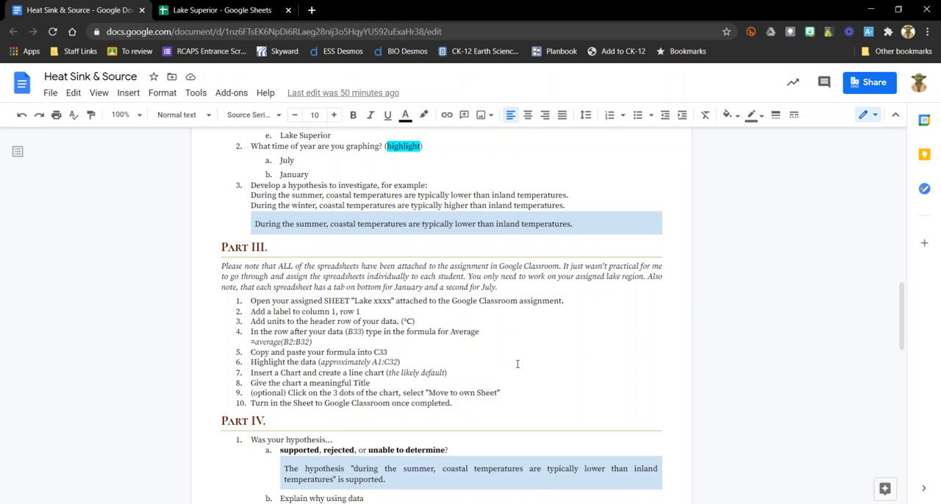
pyautogui.moveTo(414, 321); pyautogui.dragTo(401, 321)
pyautogui.hotkey('ctrl', 'c')
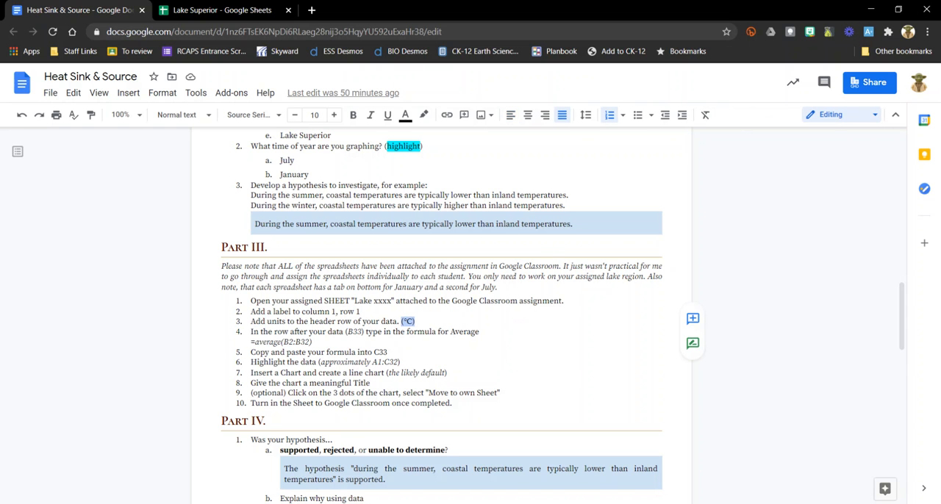
pyautogui.click(213, 9)
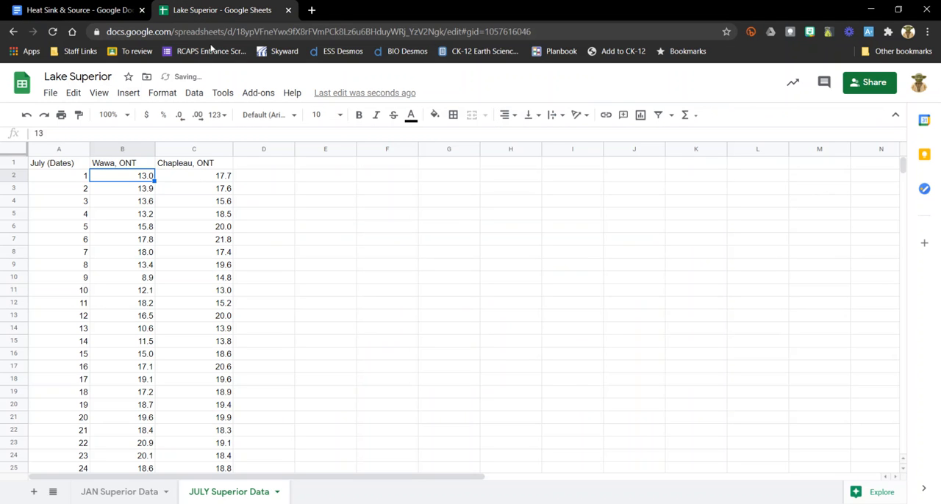
pyautogui.click(124, 164)
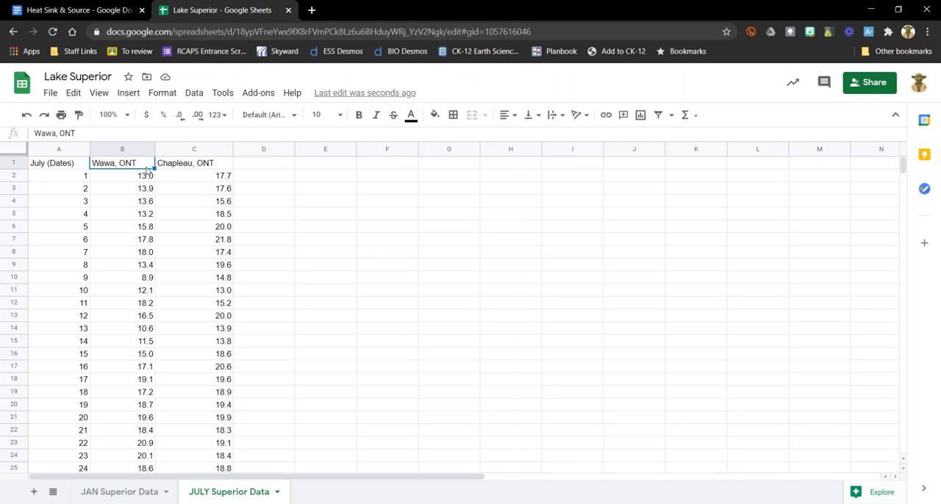
pyautogui.click(91, 133)
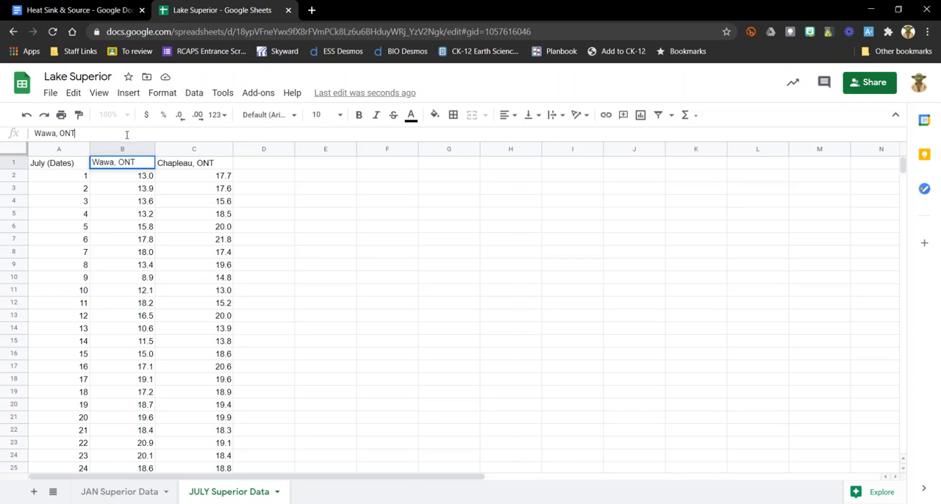
pyautogui.hotkey('ctrl', 'v')
pyautogui.click(359, 228)
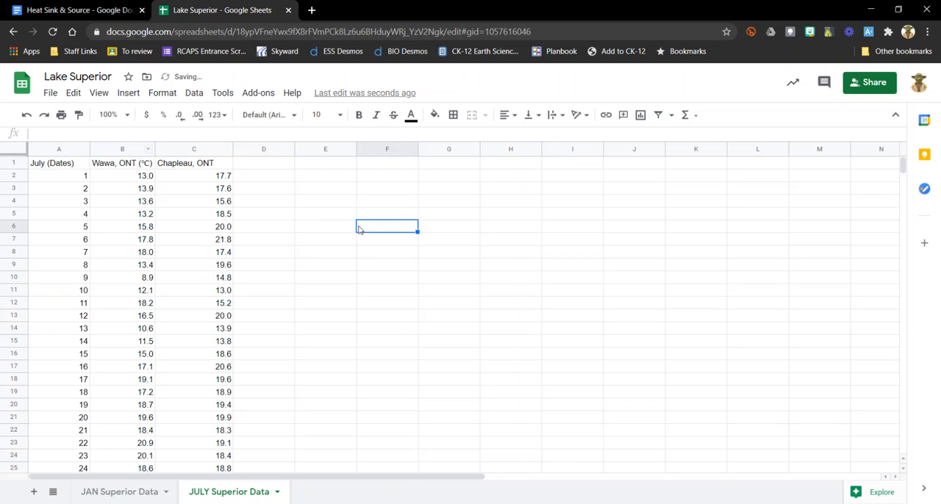
# - Append the copied "(°C)" unit to the Chapleau, ONT header in C1
pyautogui.click(217, 168)
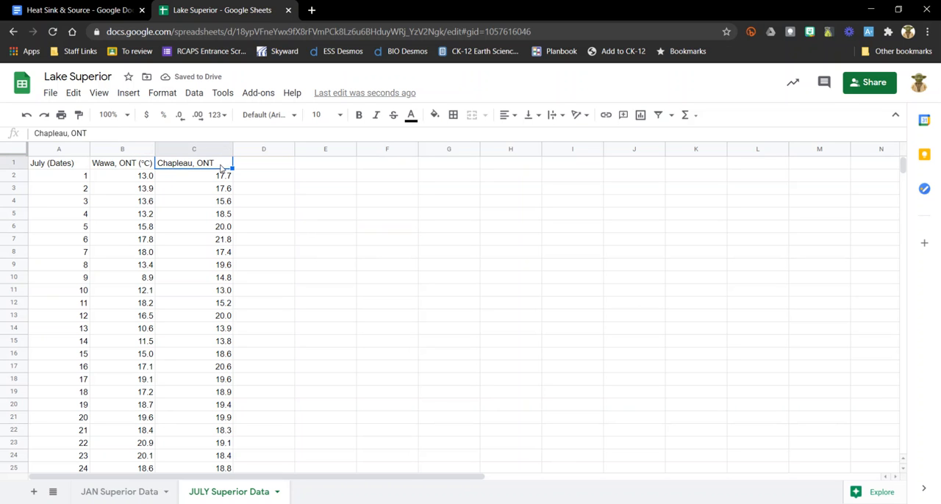
pyautogui.click(165, 134)
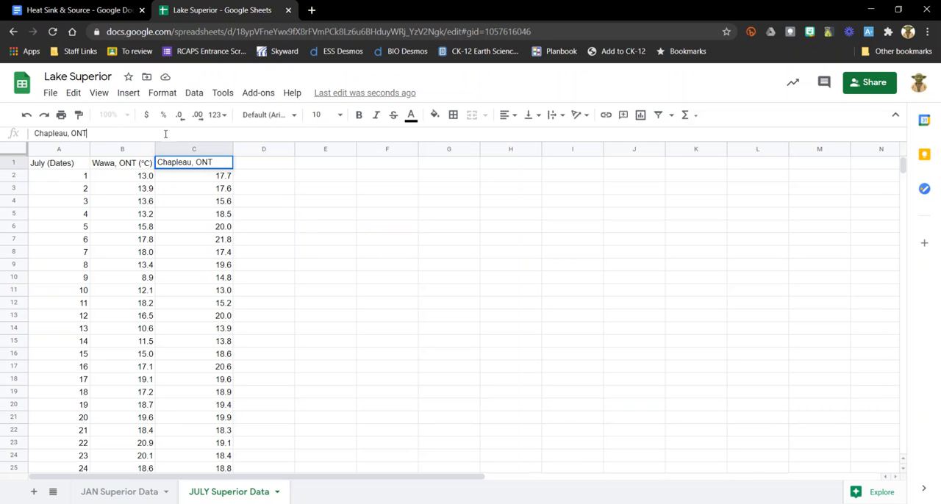
pyautogui.hotkey('ctrl', 'v')
pyautogui.click(315, 234)
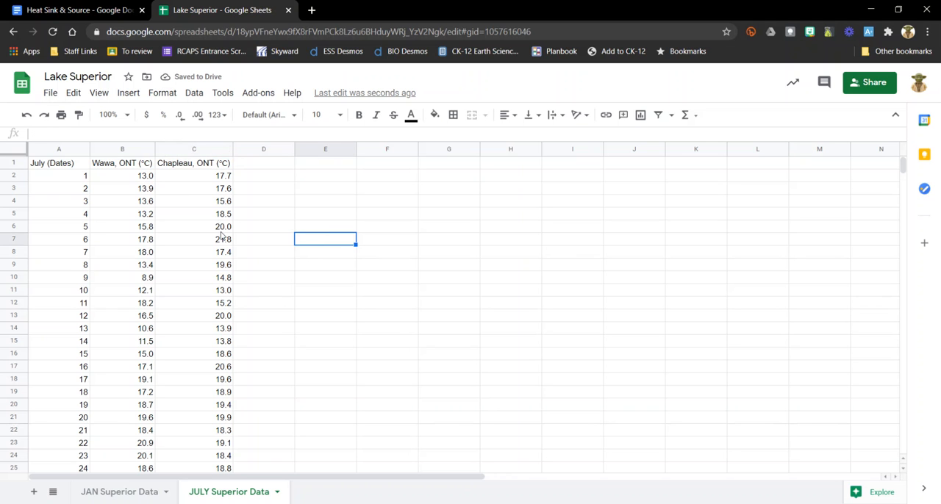
# - Check the Part III instructions, then enter the formula =average(B2:B32) in B33 beneath the Wawa temperatures
pyautogui.scroll(-5, 224, 243)
pyautogui.scroll(5, 235, 335)
pyautogui.click(77, 10)
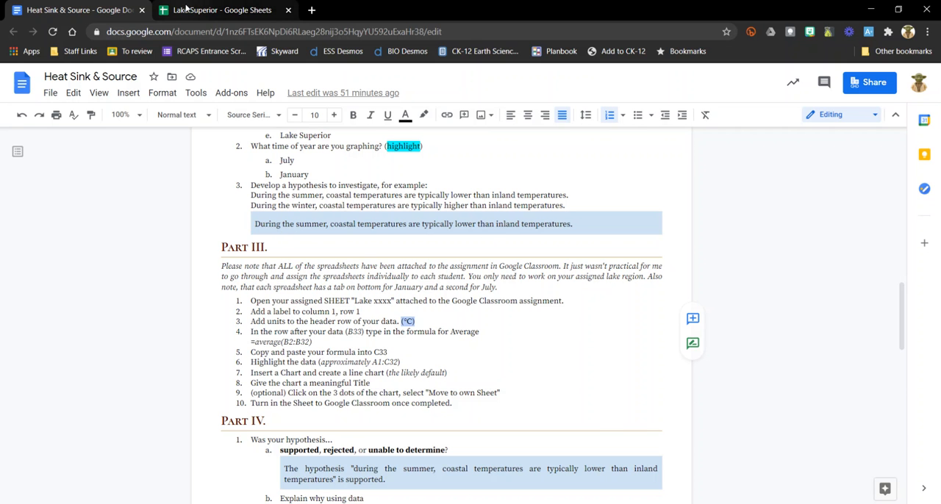
pyautogui.click(188, 9)
pyautogui.scroll(-3, 136, 308)
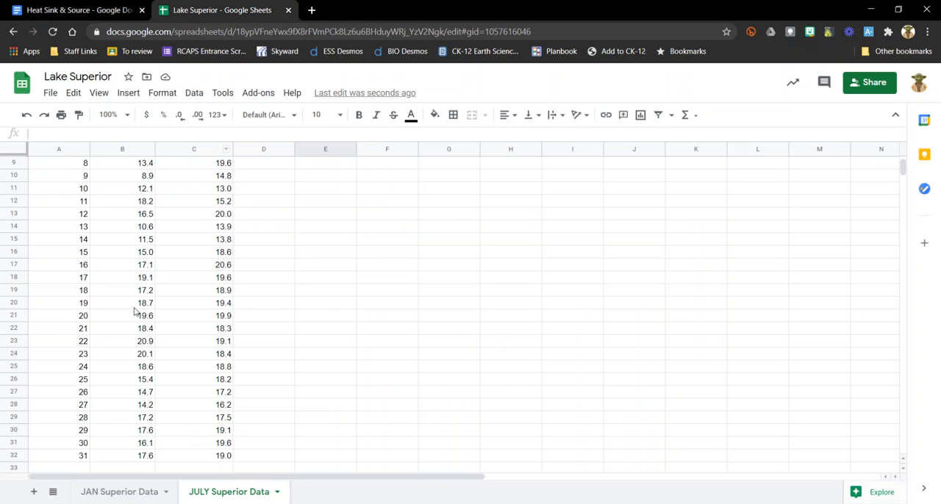
pyautogui.scroll(-3, 149, 323)
pyautogui.click(140, 367)
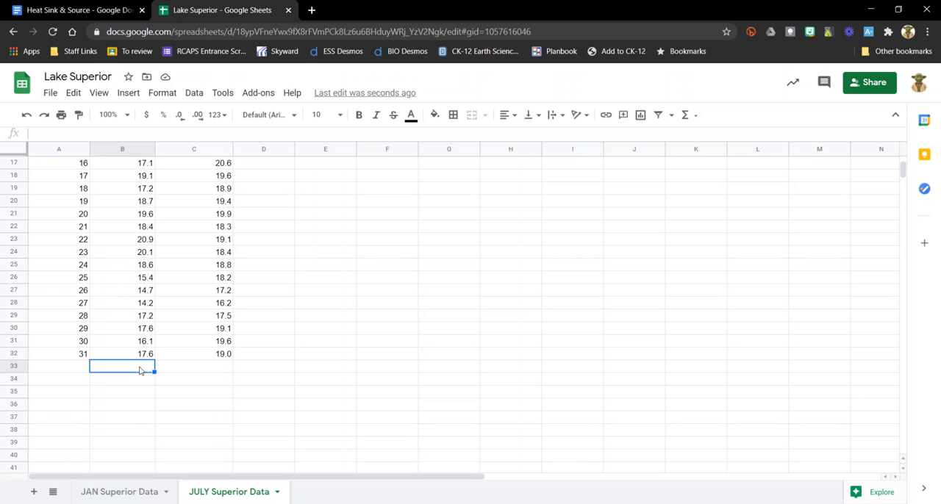
pyautogui.write('=')
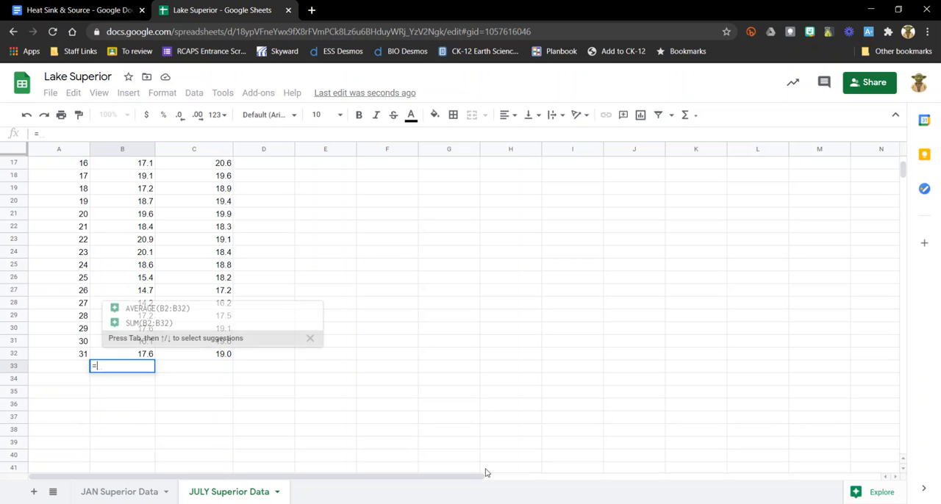
pyautogui.write('averea')
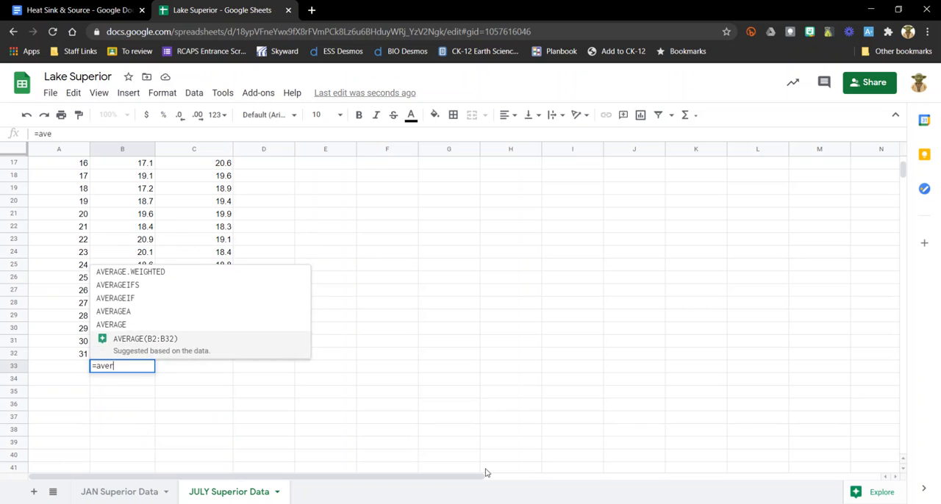
pyautogui.press('BackSpace')
pyautogui.press('BackSpace')
pyautogui.write('age(')
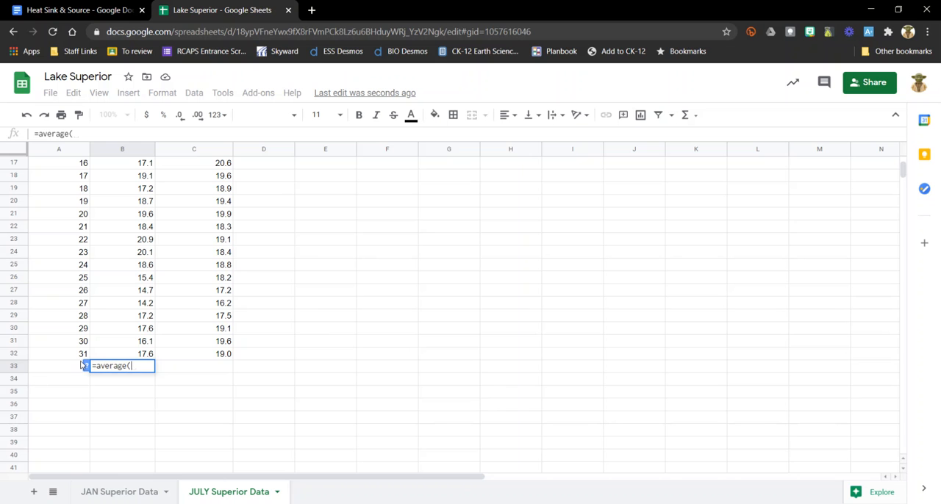
pyautogui.scroll(3, 147, 272)
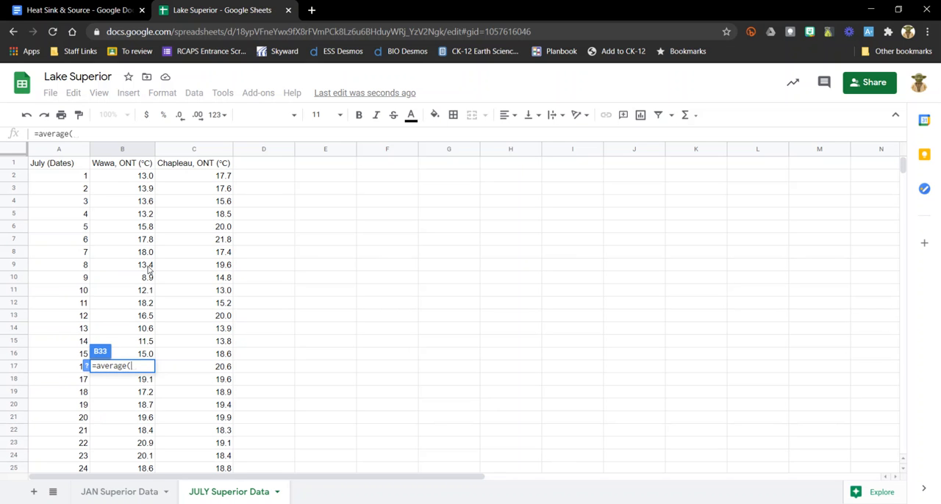
pyautogui.click(133, 178)
pyautogui.moveTo(133, 179); pyautogui.dragTo(141, 397)
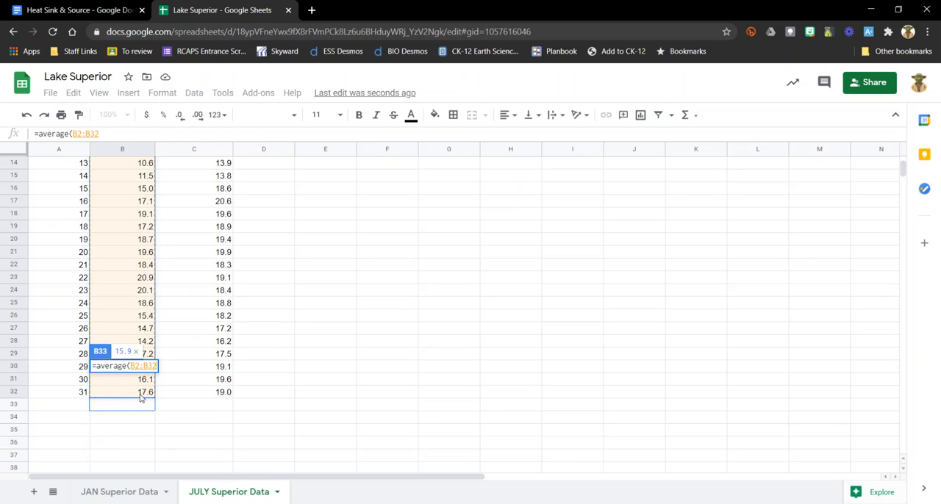
pyautogui.write(')')
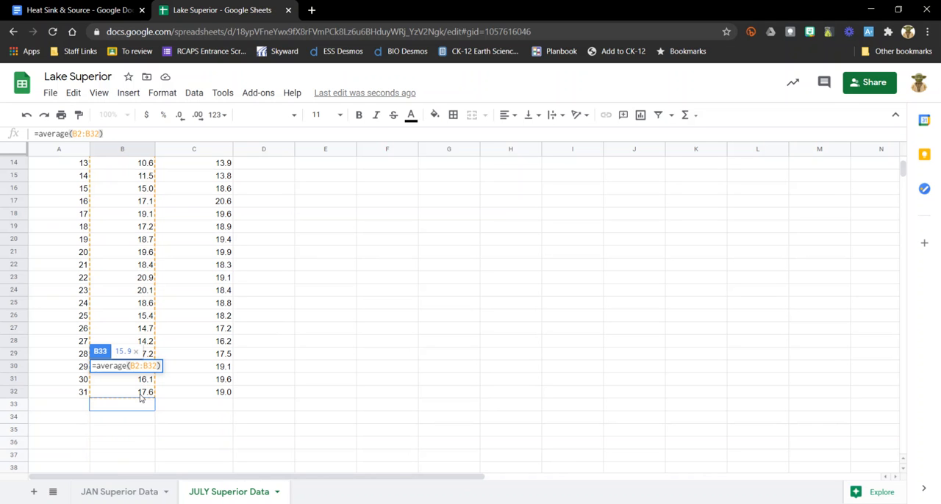
pyautogui.press('Return')
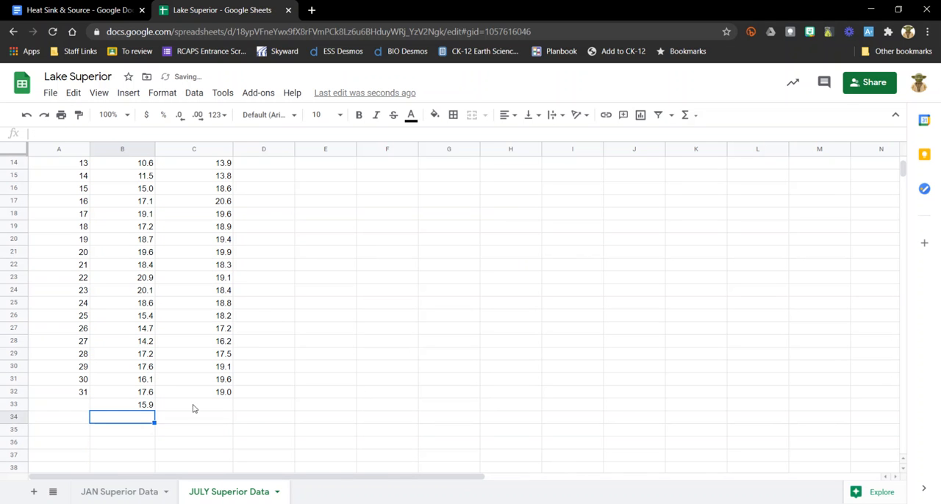
# - Review the average formula in B33 against the Wawa temperature data above it
pyautogui.click(112, 408)
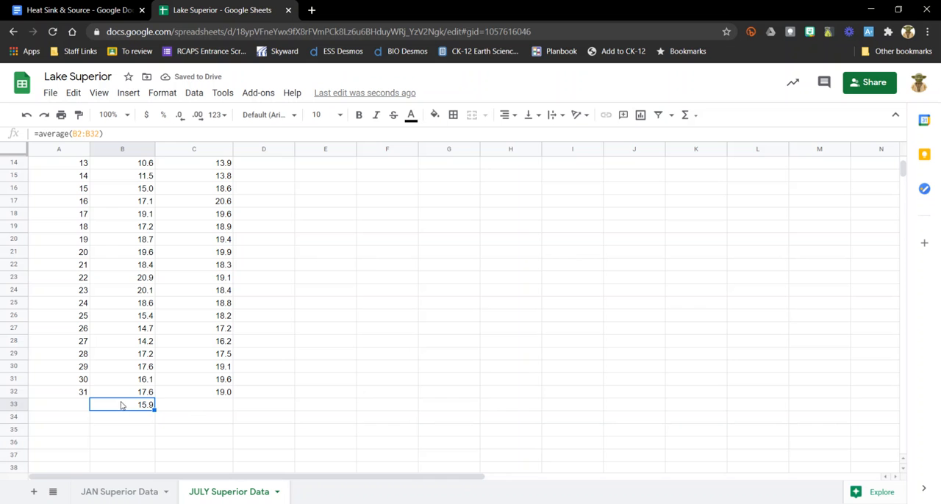
pyautogui.scroll(3, 139, 364)
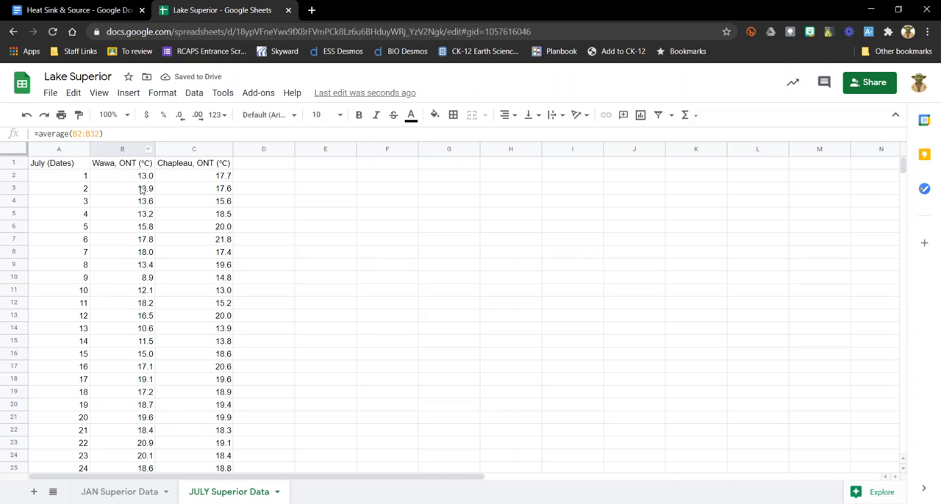
pyautogui.scroll(-4, 144, 412)
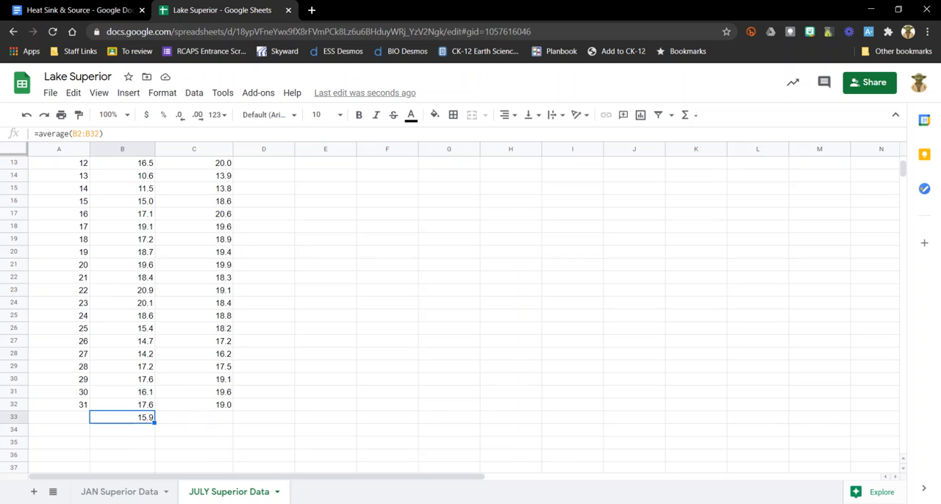
pyautogui.scroll(4, 243, 296)
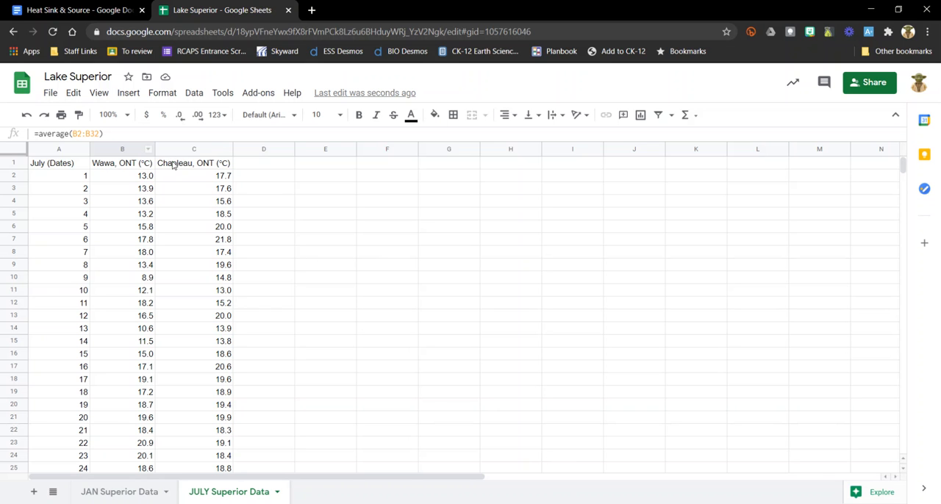
# - Label the average row by entering "Average" in A33 beneath the July dates
pyautogui.scroll(-3, 197, 309)
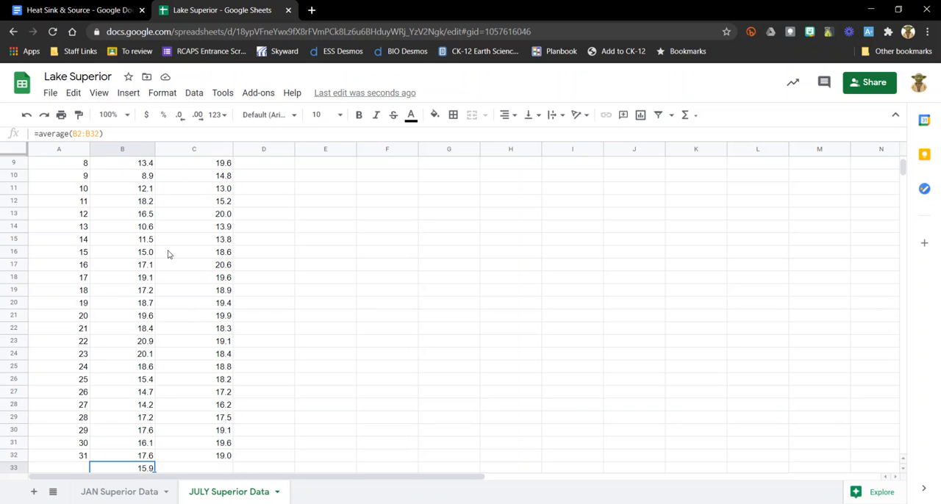
pyautogui.scroll(-3, 220, 375)
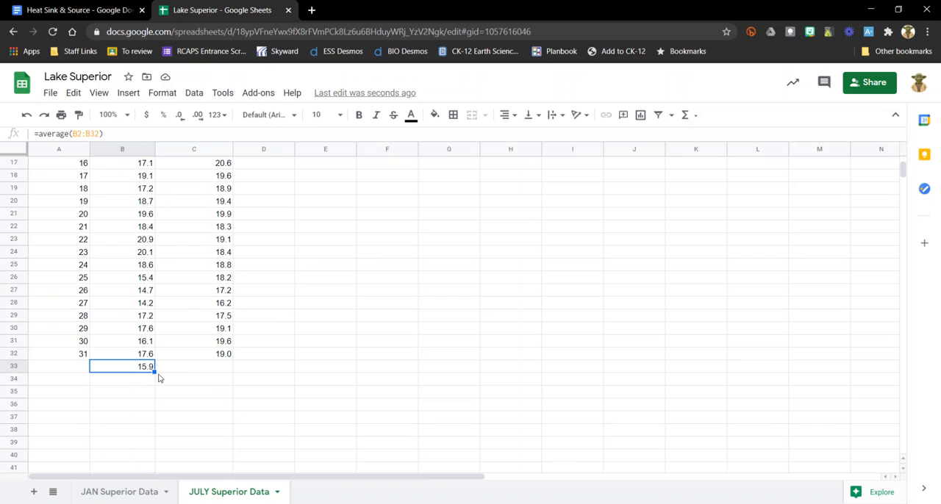
pyautogui.click(78, 367)
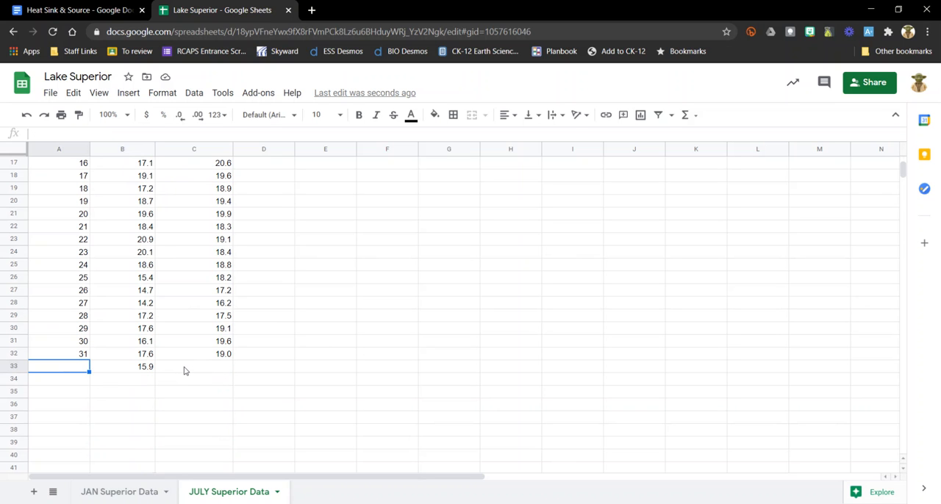
pyautogui.write('A')
pyautogui.press('BackSpace')
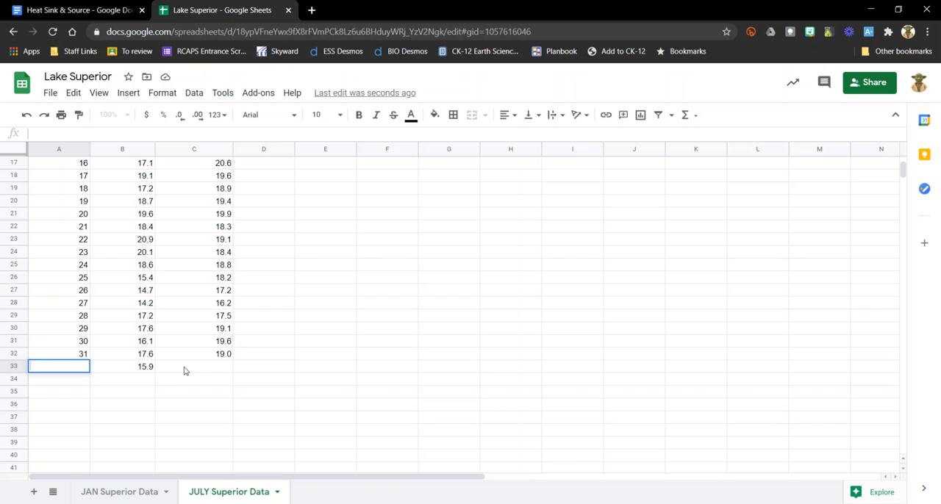
pyautogui.write('Average')
pyautogui.press('Tab')
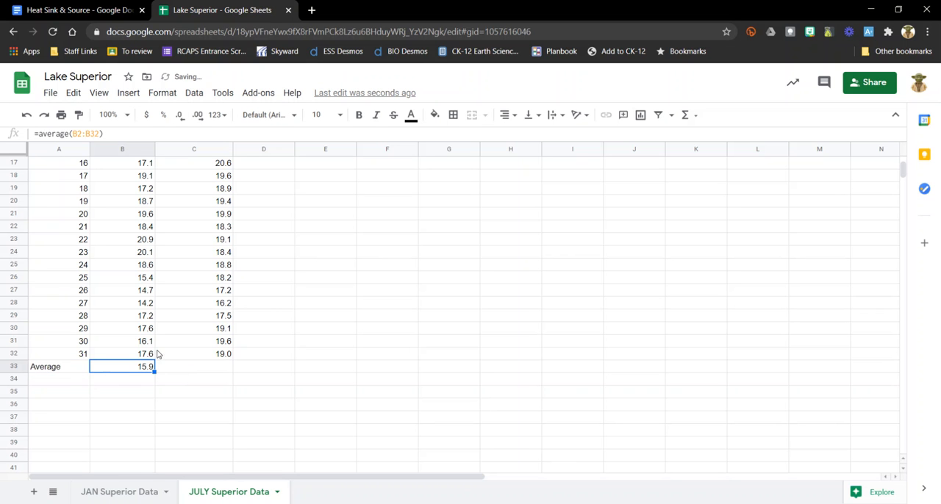
# - Copy the Wawa average formula from B33 into C33 to average the Chapleau temperatures
pyautogui.scroll(3, 142, 242)
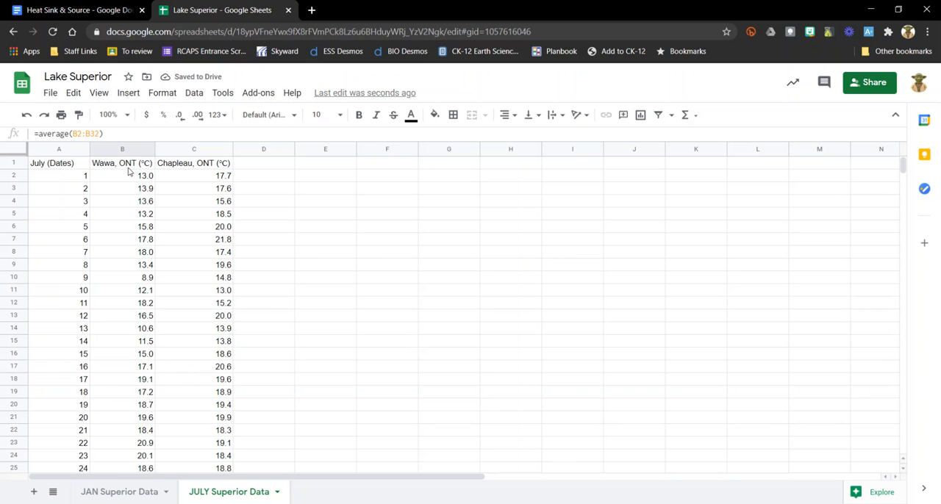
pyautogui.scroll(-5, 143, 280)
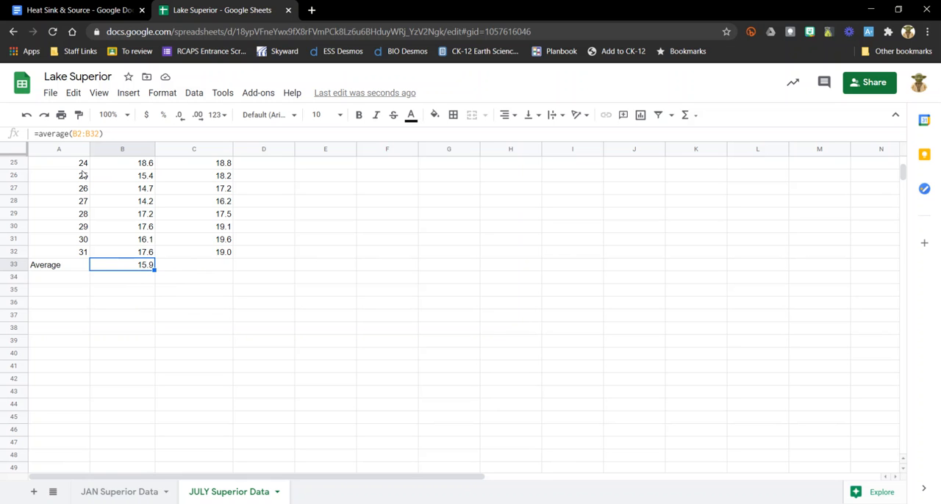
pyautogui.click(73, 93)
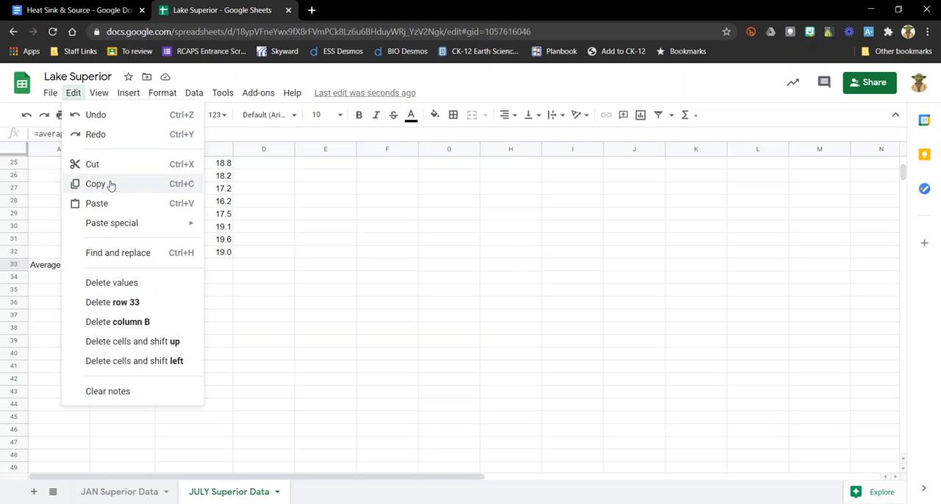
pyautogui.click(110, 185)
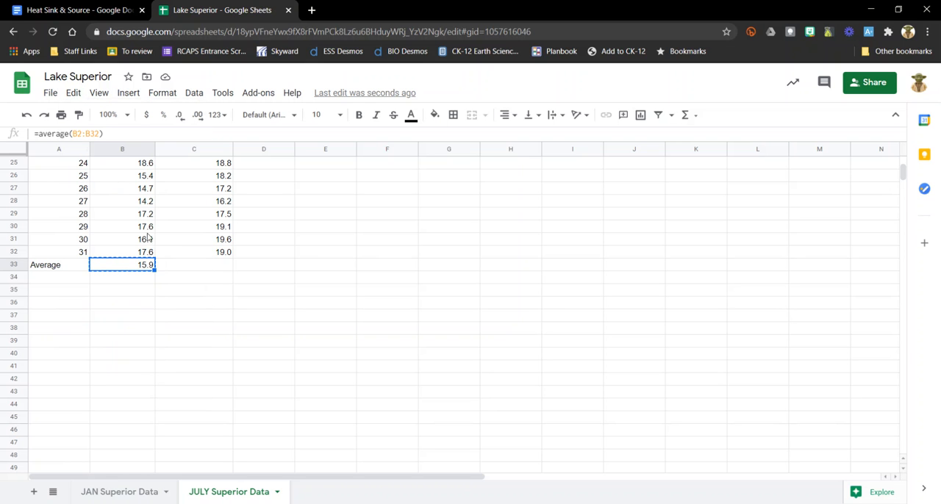
pyautogui.click(193, 269)
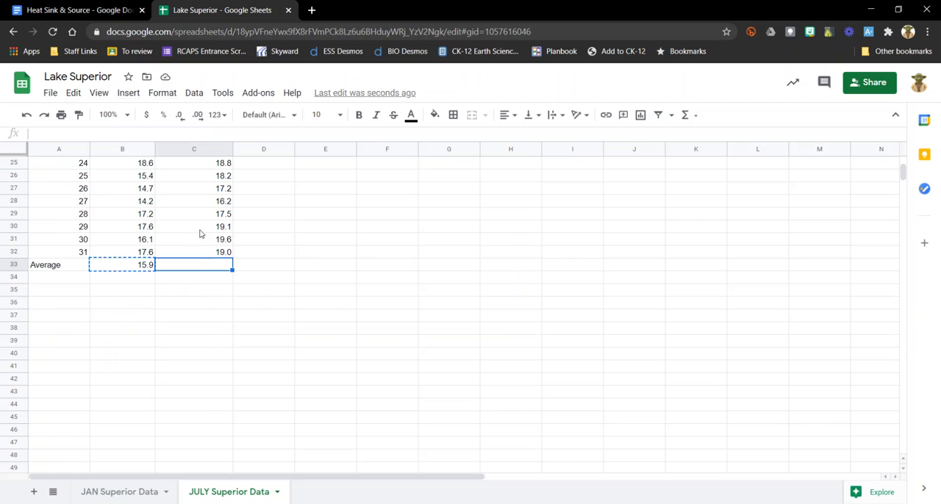
pyautogui.click(77, 98)
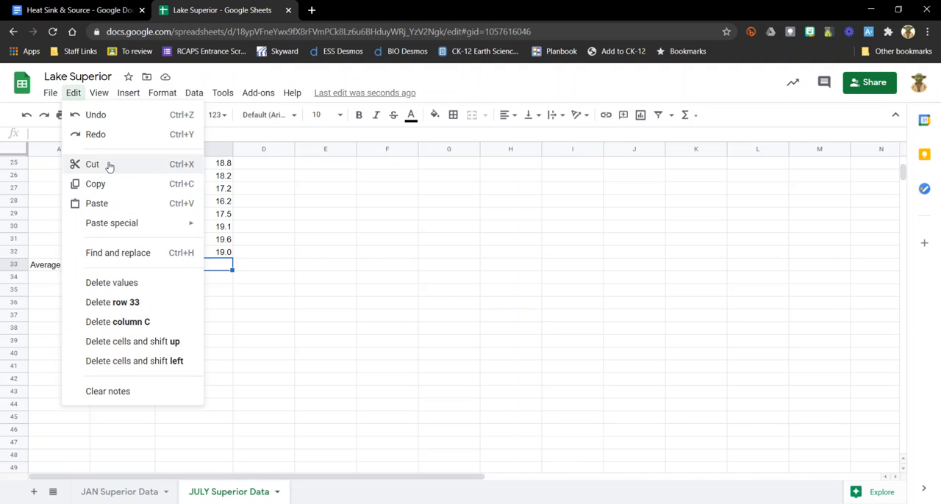
pyautogui.click(98, 211)
pyautogui.click(341, 335)
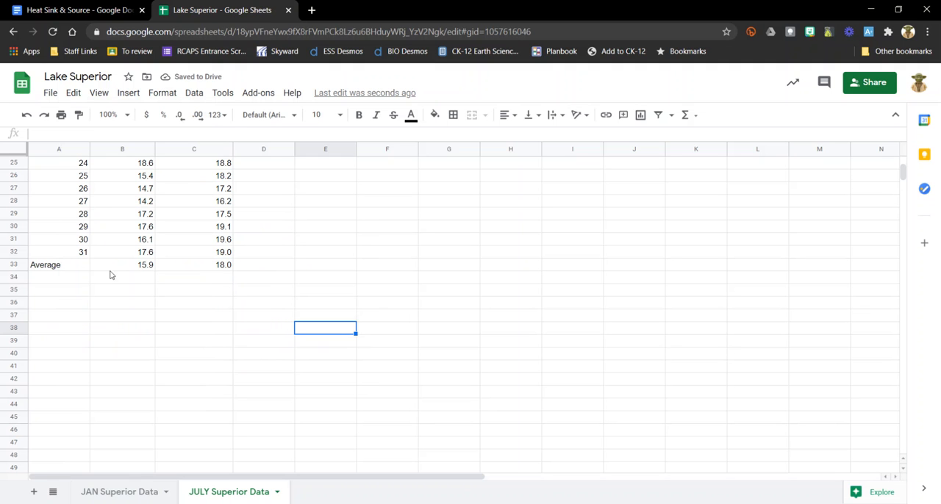
# - Review the Wawa and Chapleau averages in row 33 against their column headers and daily temperatures
pyautogui.click(69, 271)
pyautogui.scroll(5, 144, 267)
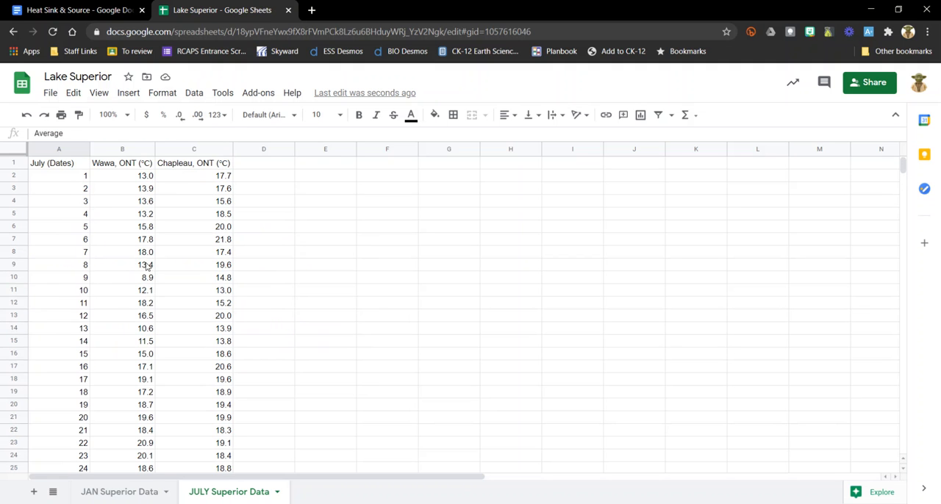
pyautogui.scroll(-4, 204, 389)
pyautogui.scroll(2, 188, 356)
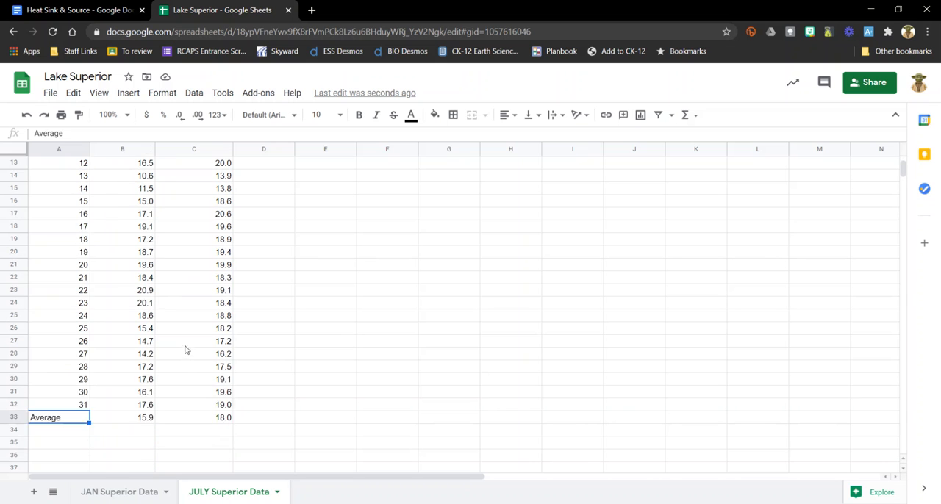
pyautogui.scroll(-1, 184, 346)
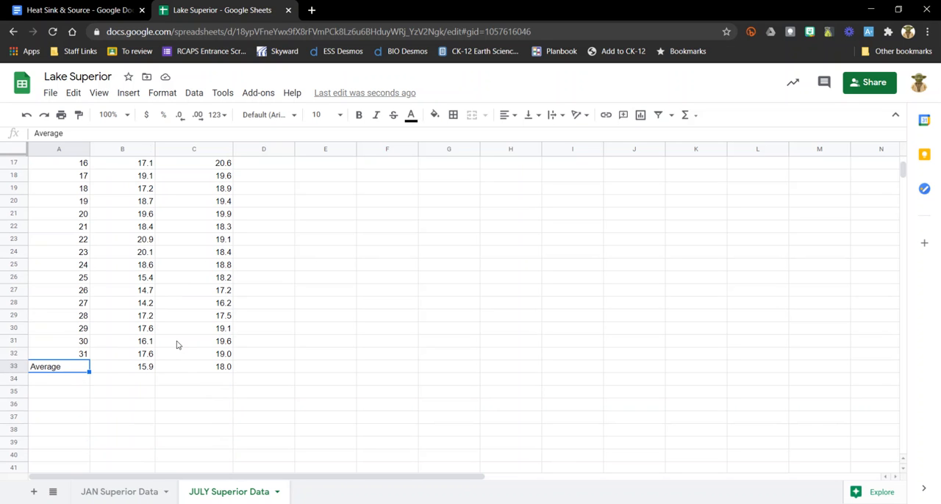
pyautogui.click(145, 368)
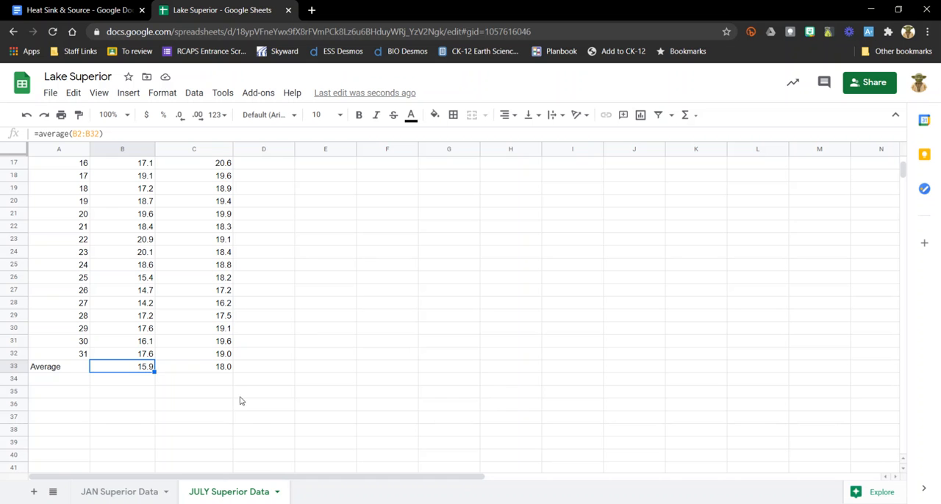
pyautogui.scroll(5, 210, 319)
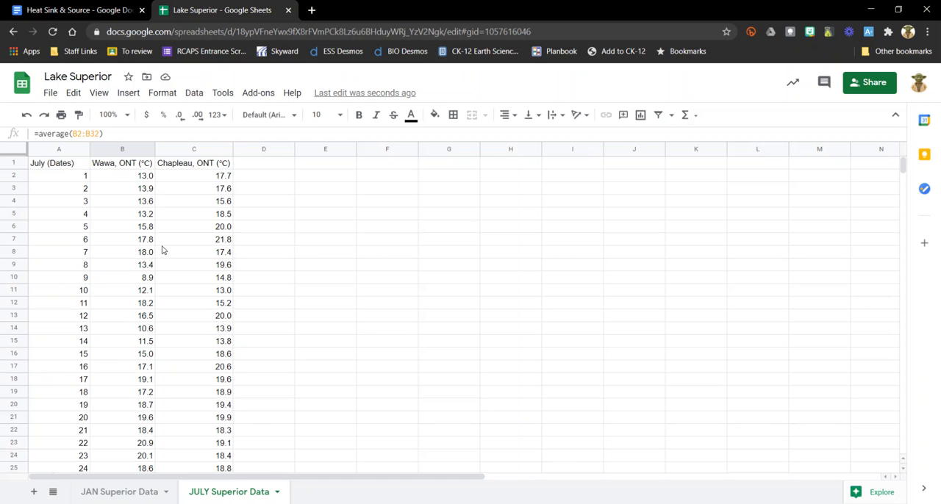
# - Label the averages by location type, entering "coastal" in B34 under Wawa and "inland" in C34 under Chapleau
pyautogui.scroll(-2, 158, 298)
pyautogui.scroll(-3, 158, 298)
pyautogui.click(148, 330)
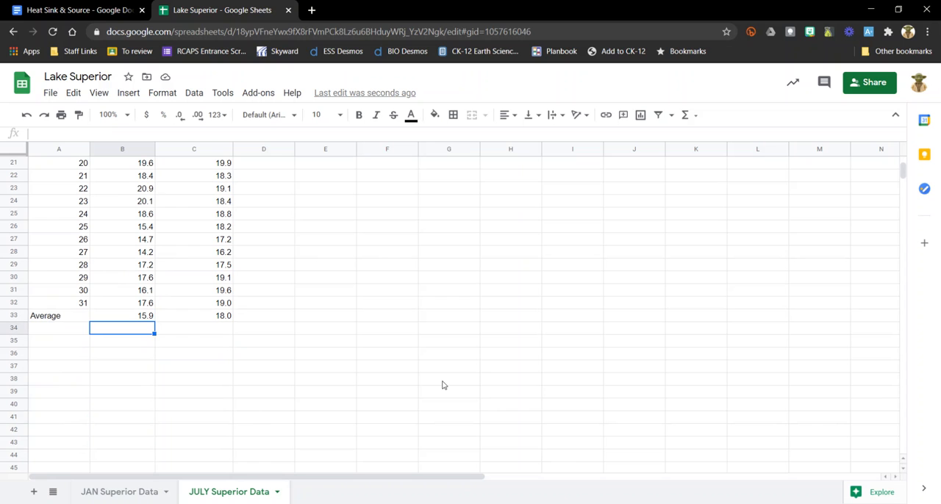
pyautogui.write('coastal')
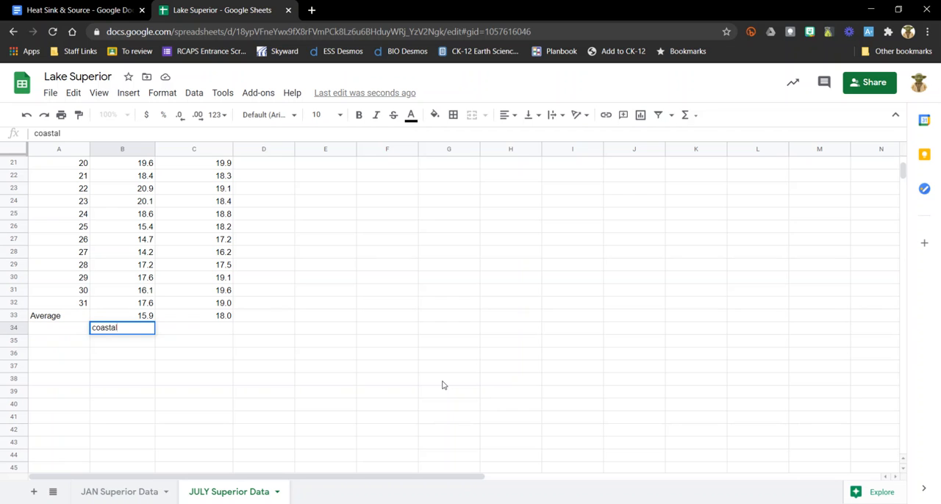
pyautogui.press('Tab')
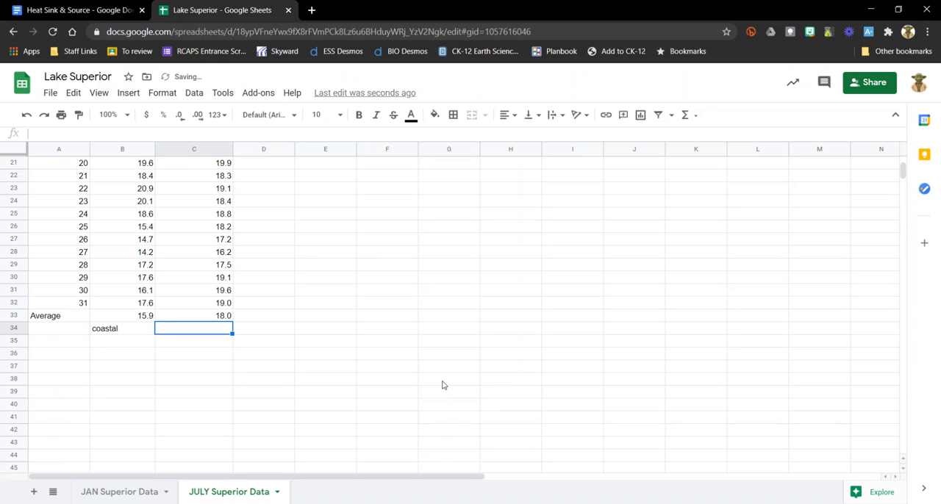
pyautogui.write('inland')
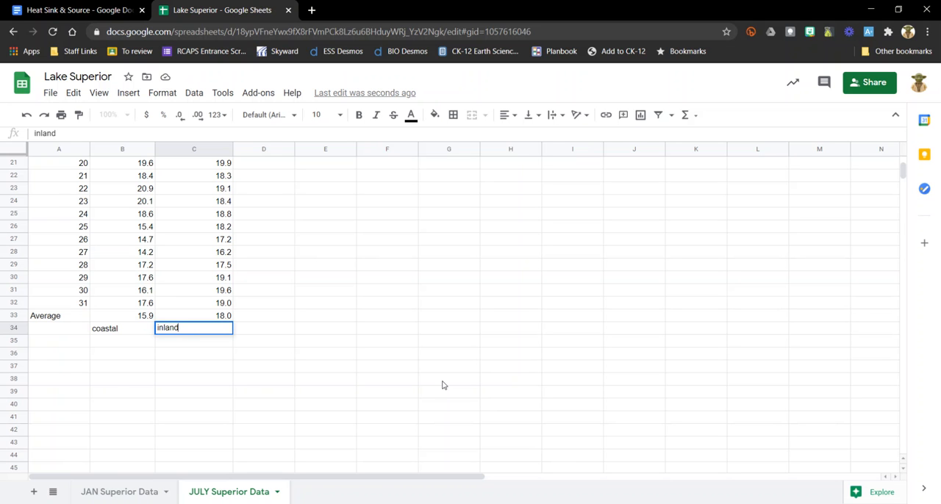
pyautogui.scroll(1, 442, 385)
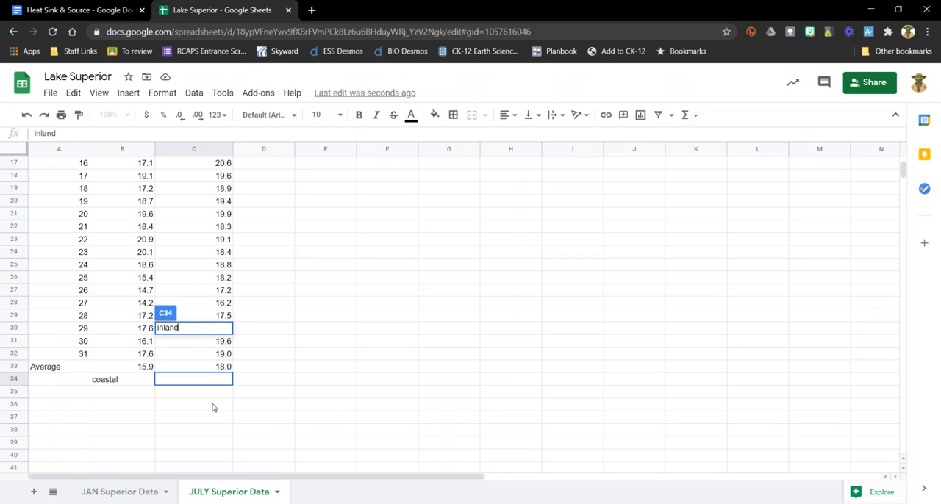
pyautogui.press('Return')
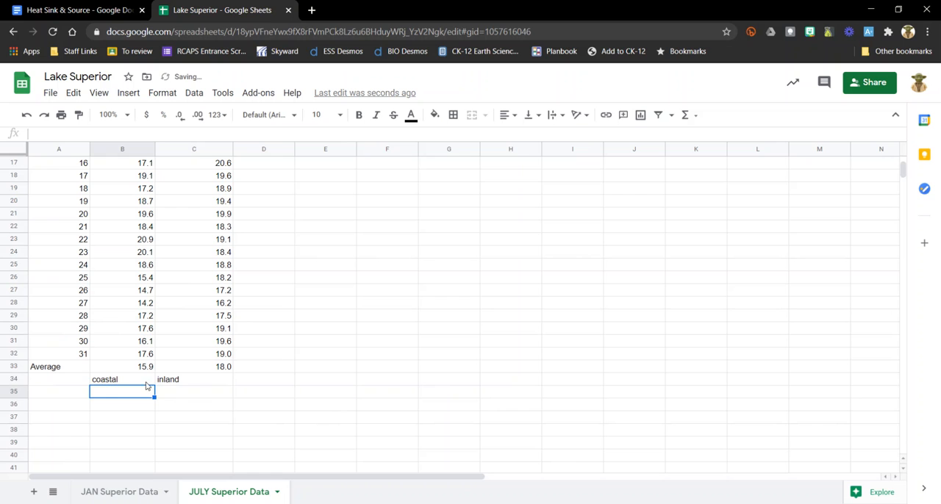
pyautogui.moveTo(136, 381); pyautogui.dragTo(181, 380)
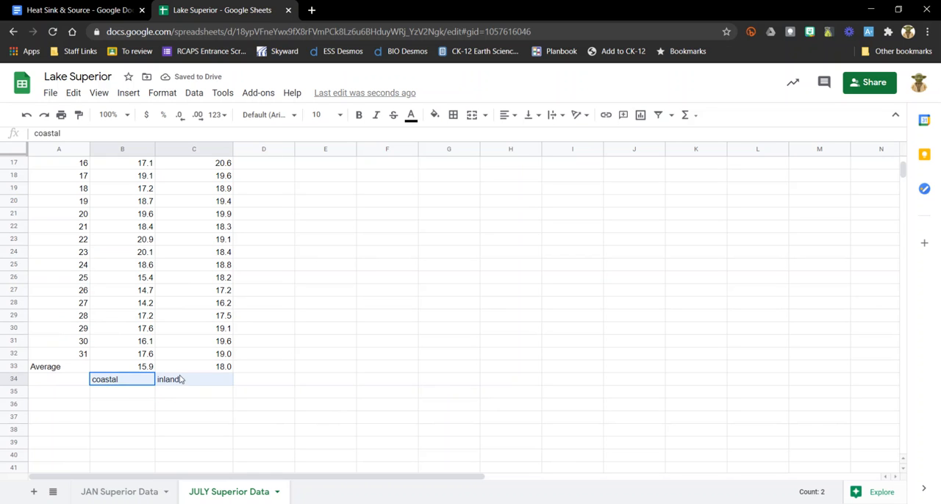
pyautogui.click(337, 374)
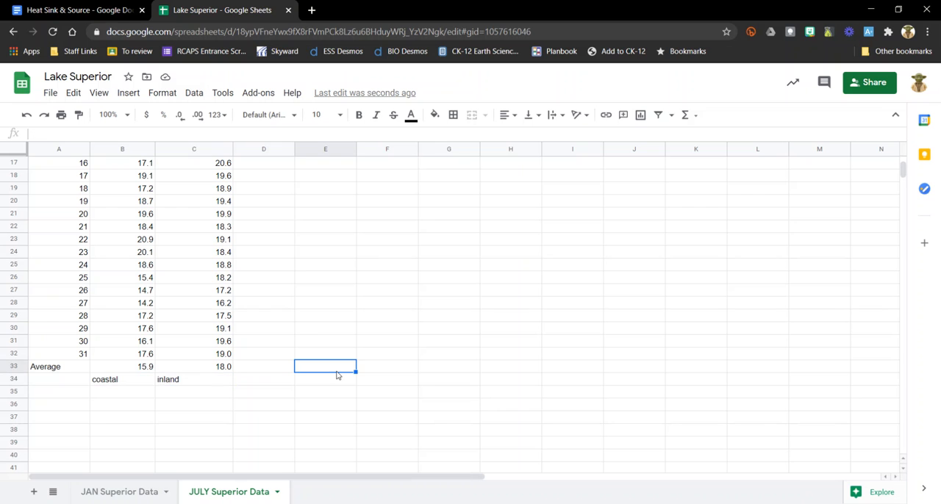